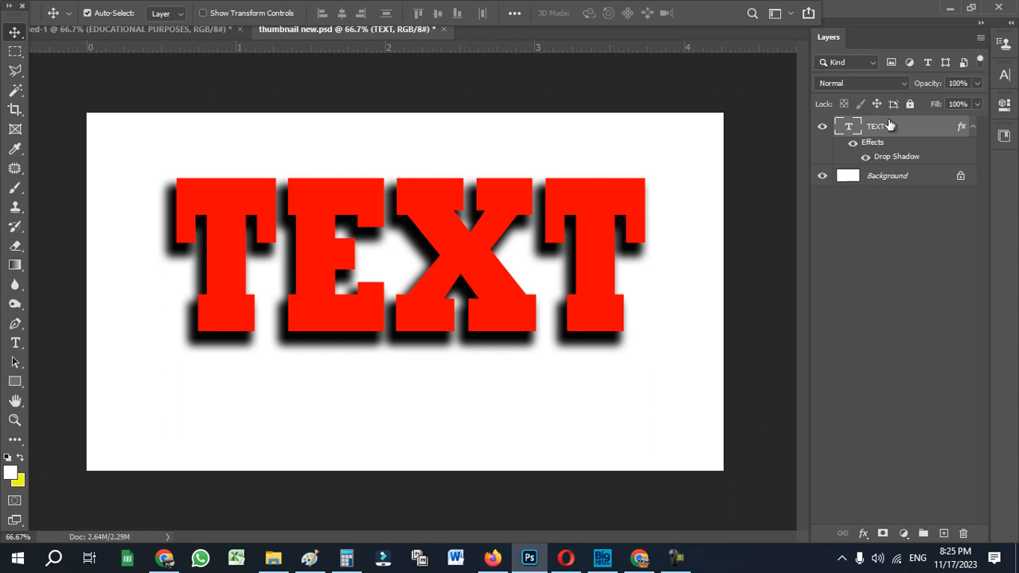
Delete the TEXT layer and add a red text layer reading SHADOW in 12 pt Rockwell Extra Bold.
{"action": "left_click_drag", "start_coordinate": [890, 126], "coordinate": [965, 527]}
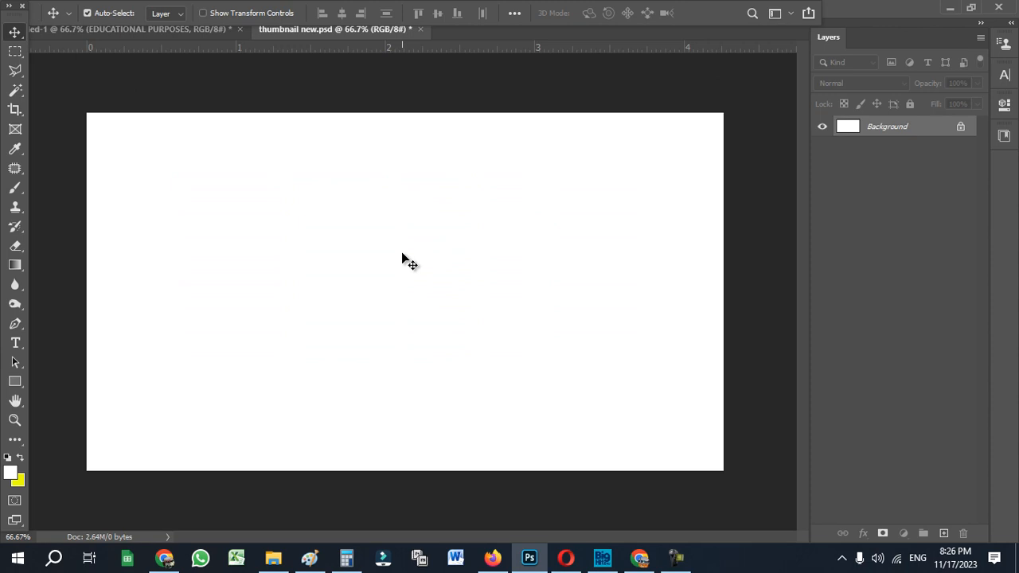
{"action": "key", "text": "t"}
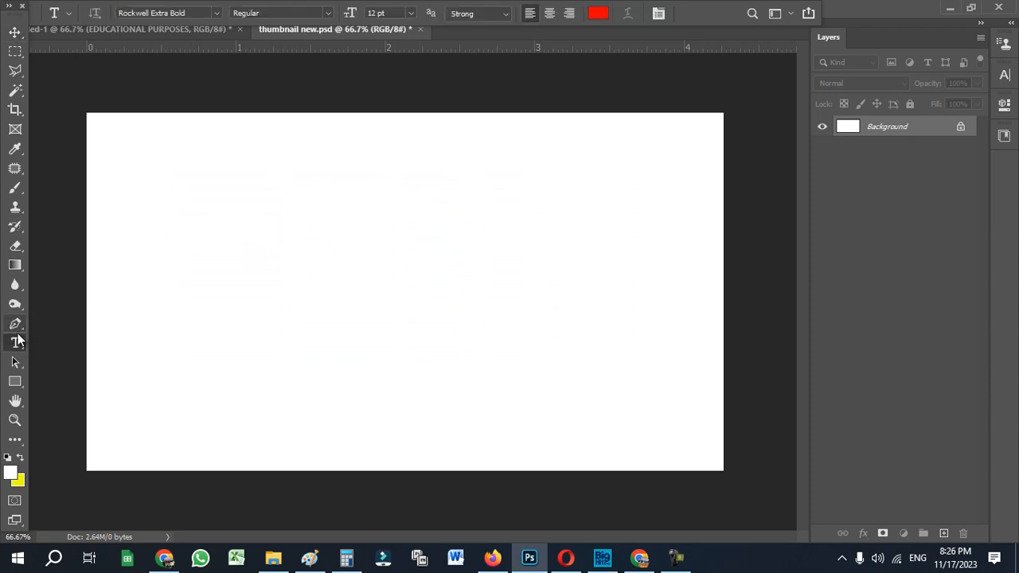
{"action": "left_click", "coordinate": [264, 264]}
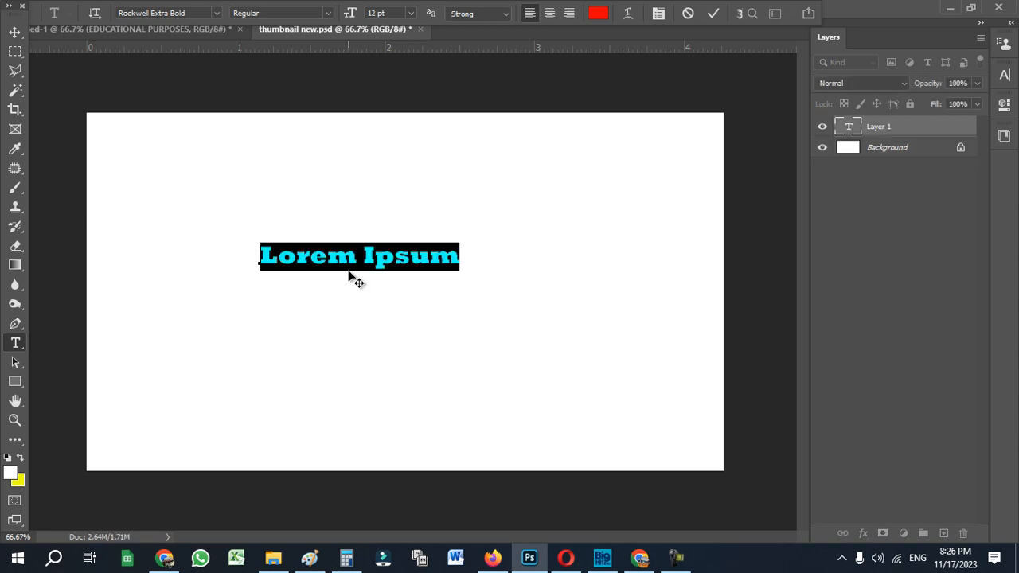
{"action": "type", "text": "SHADOW"}
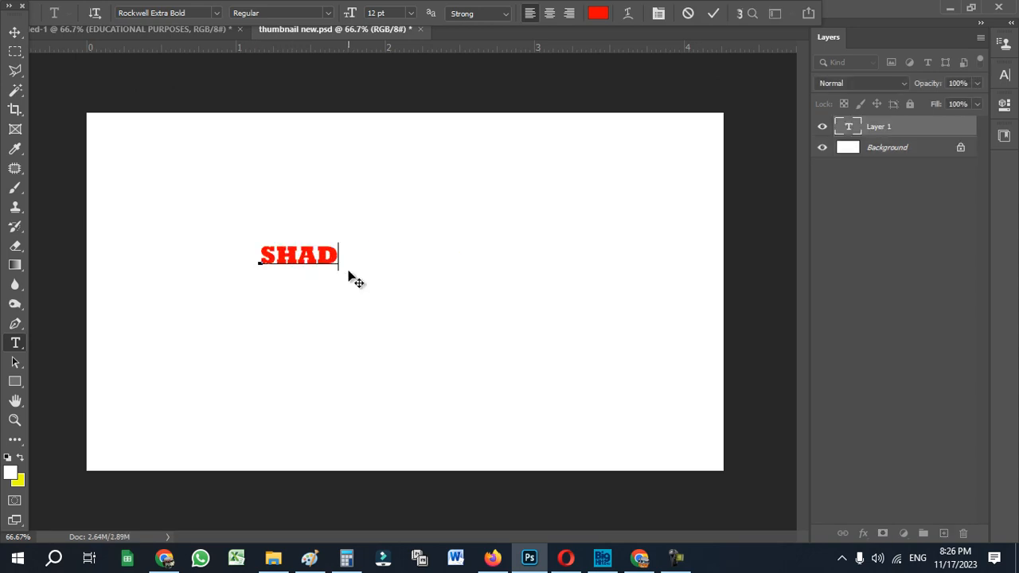
{"action": "left_click", "coordinate": [15, 31]}
Enlarge the SHADOW text to about three quarters of the canvas width and position it roughly in the middle of the canvas.
{"action": "left_click_drag", "start_coordinate": [358, 265], "coordinate": [610, 229]}
{"action": "key", "text": "ctrl+t"}
{"action": "left_click_drag", "start_coordinate": [535, 267], "coordinate": [580, 273]}
{"action": "key", "text": "Return"}
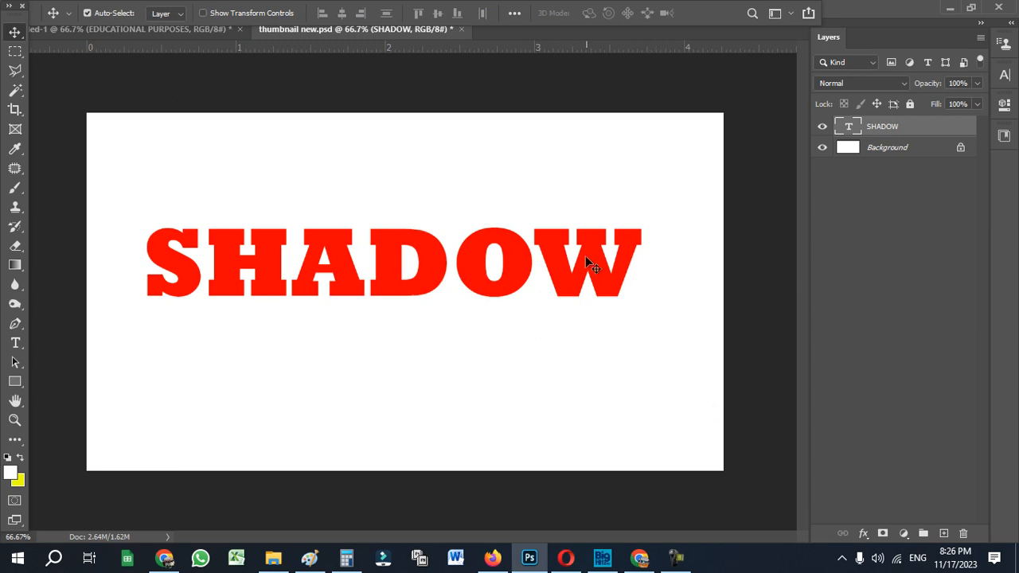
{"action": "left_click_drag", "start_coordinate": [583, 259], "coordinate": [590, 259]}
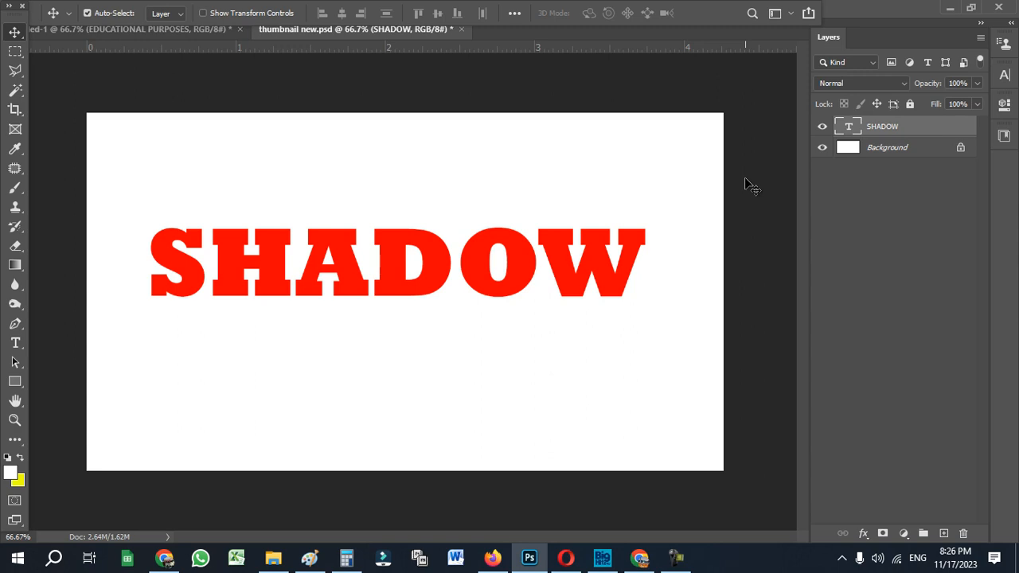
Hide and redisplay the Layers panel, including once while all other interface panels are hidden, and restore the full workspace.
{"action": "key", "text": "F7"}
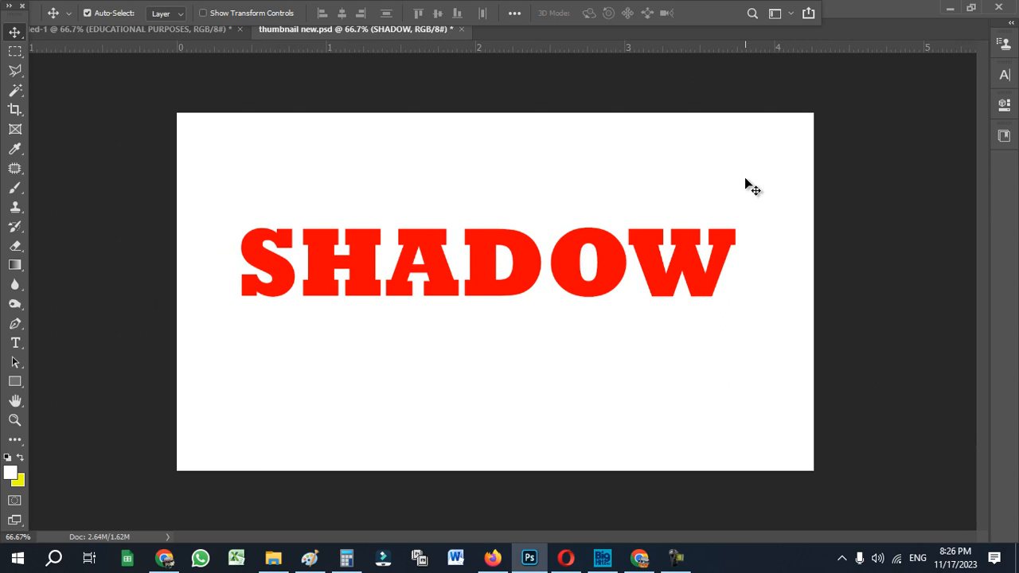
{"action": "key", "text": "F7"}
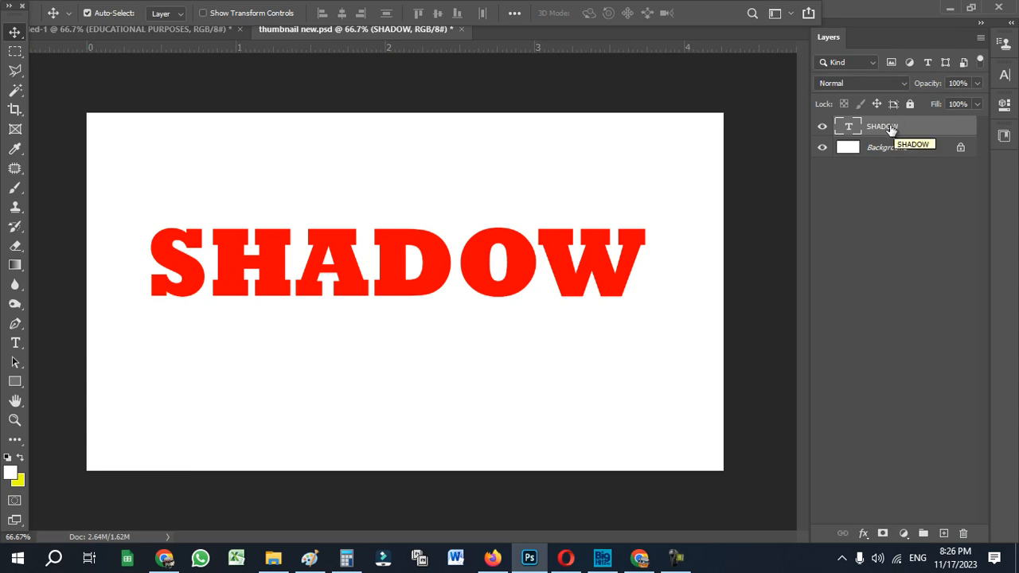
{"action": "key", "text": "Tab"}
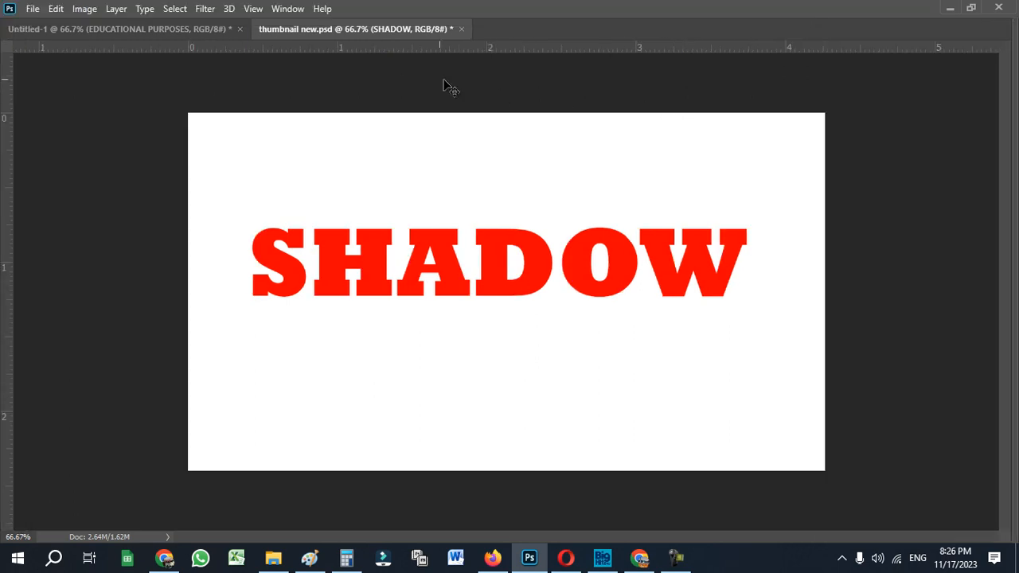
{"action": "left_click", "coordinate": [285, 10]}
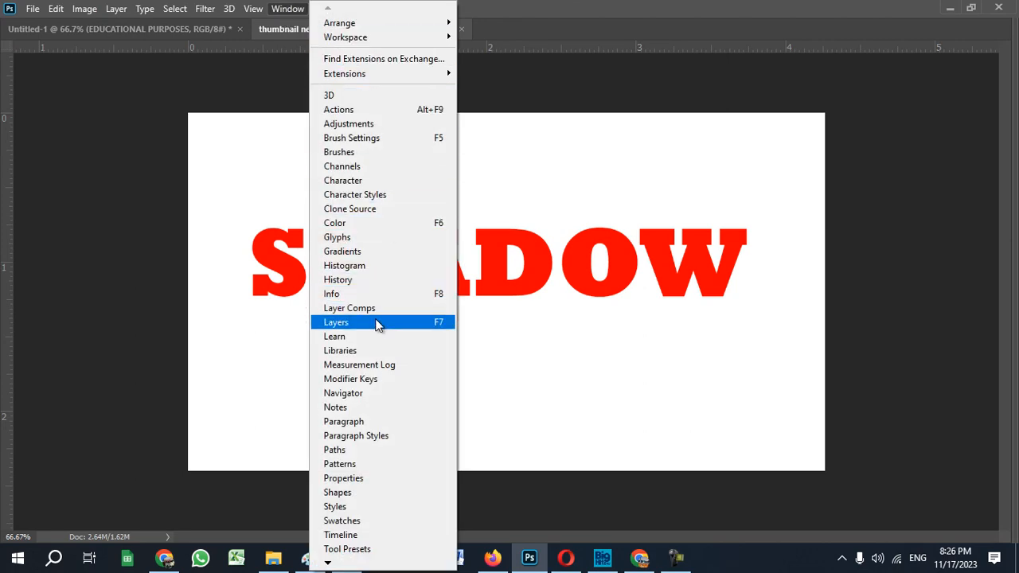
{"action": "left_click", "coordinate": [355, 324]}
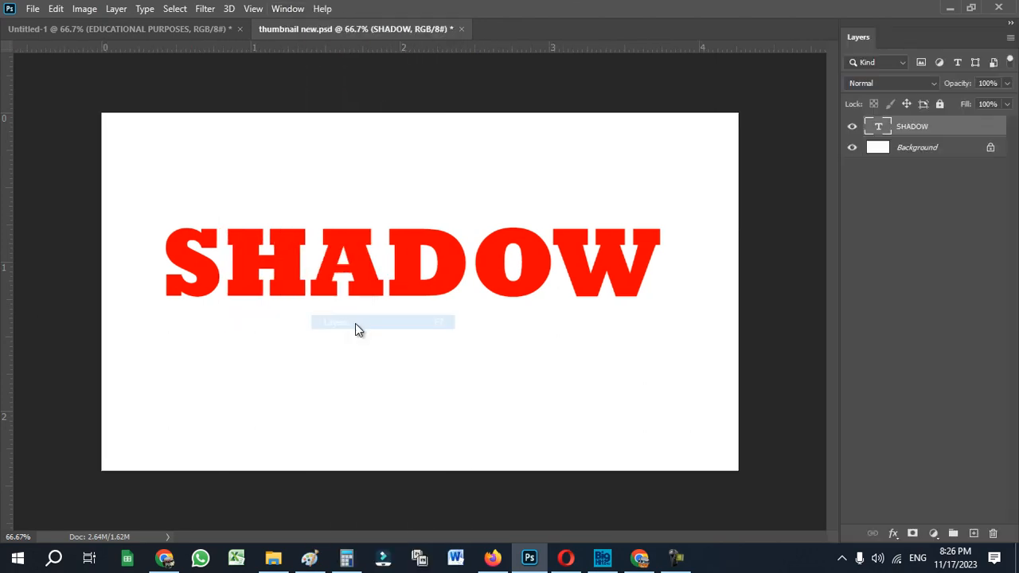
{"action": "key", "text": "Tab"}
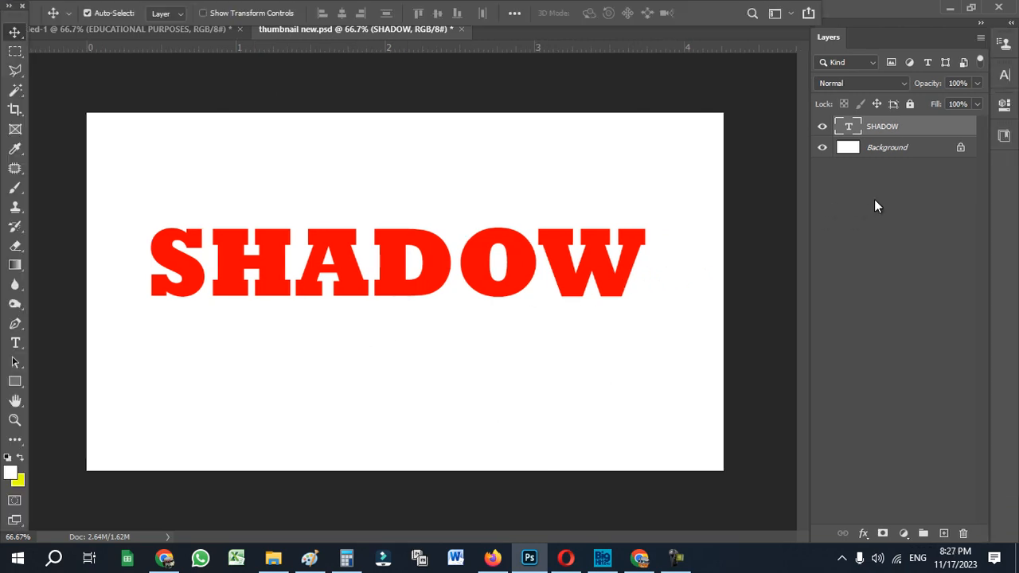
Enable a Drop Shadow effect on the SHADOW layer through its blending options and show the effect's settings.
{"action": "right_click", "coordinate": [884, 129]}
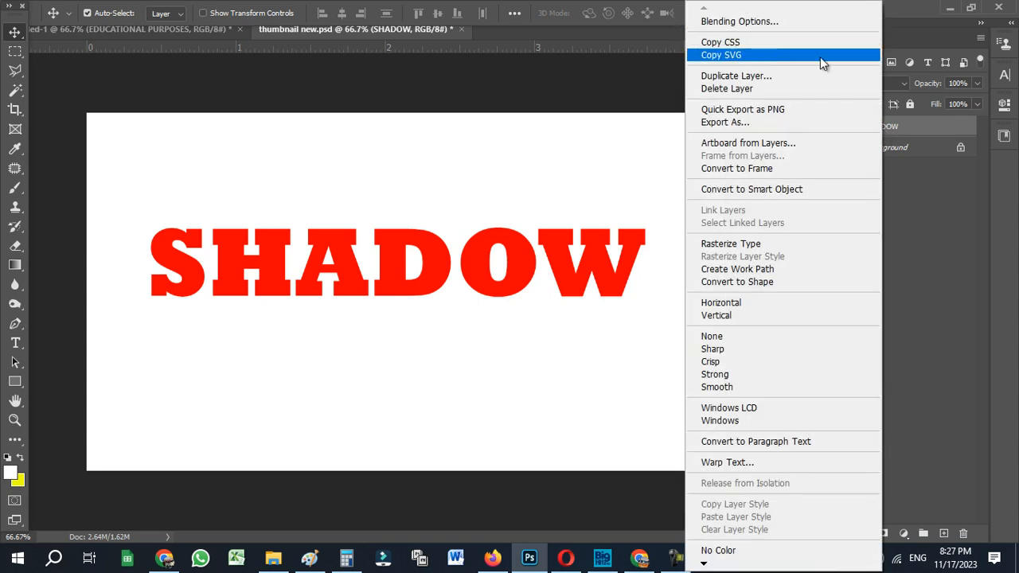
{"action": "left_click", "coordinate": [711, 29]}
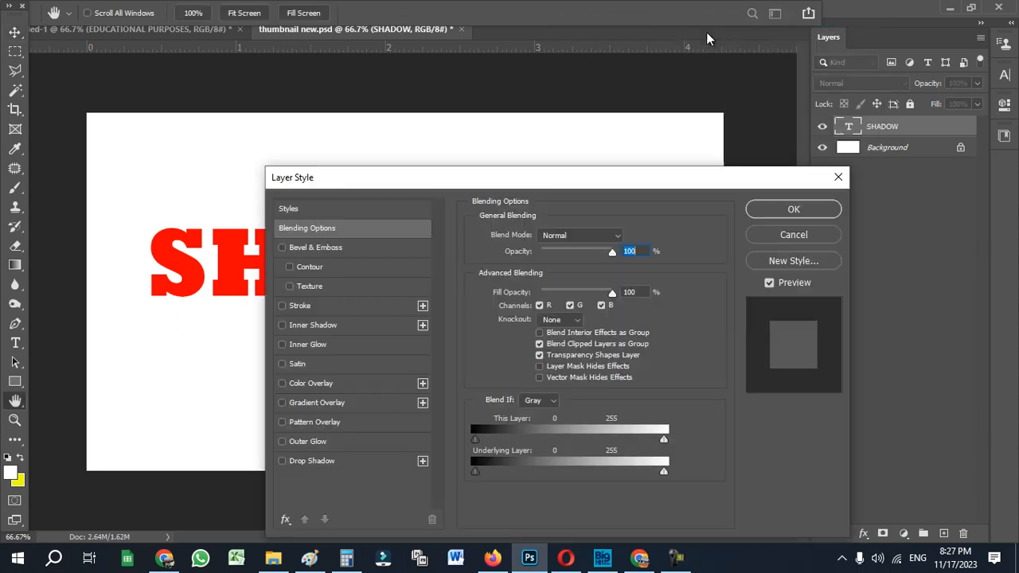
{"action": "left_click_drag", "start_coordinate": [568, 176], "coordinate": [737, 110]}
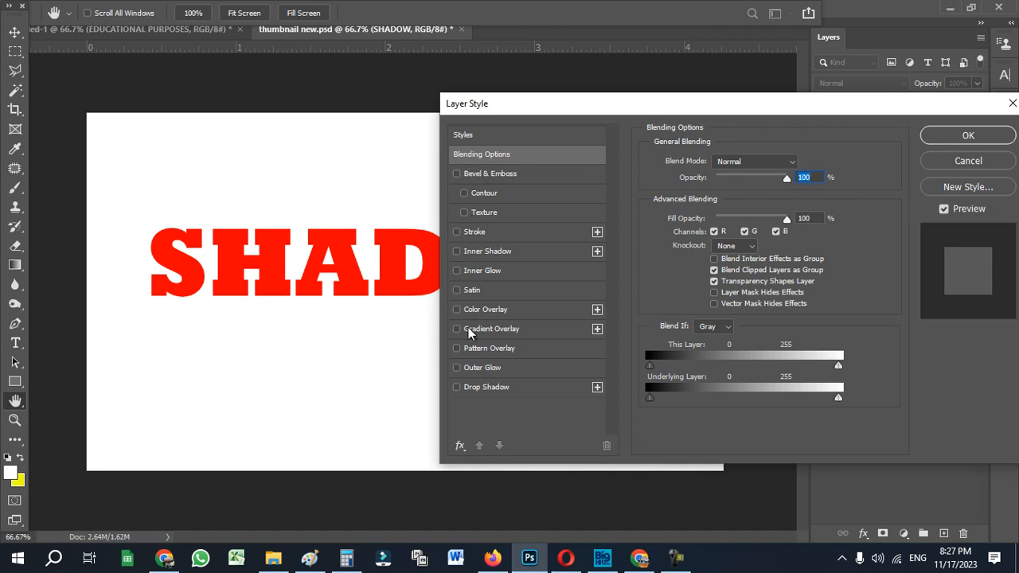
{"action": "left_click", "coordinate": [457, 388]}
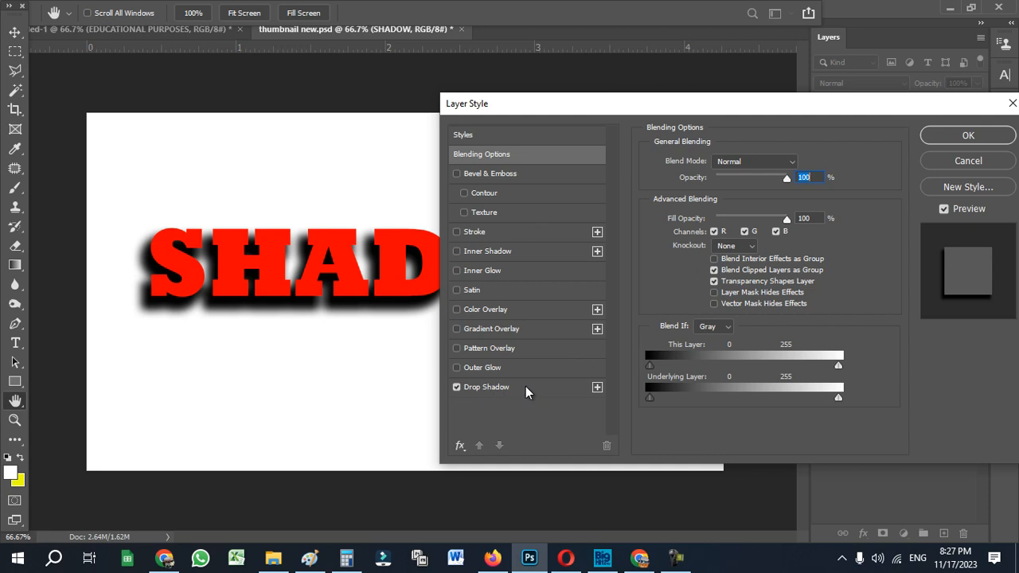
{"action": "left_click", "coordinate": [500, 388]}
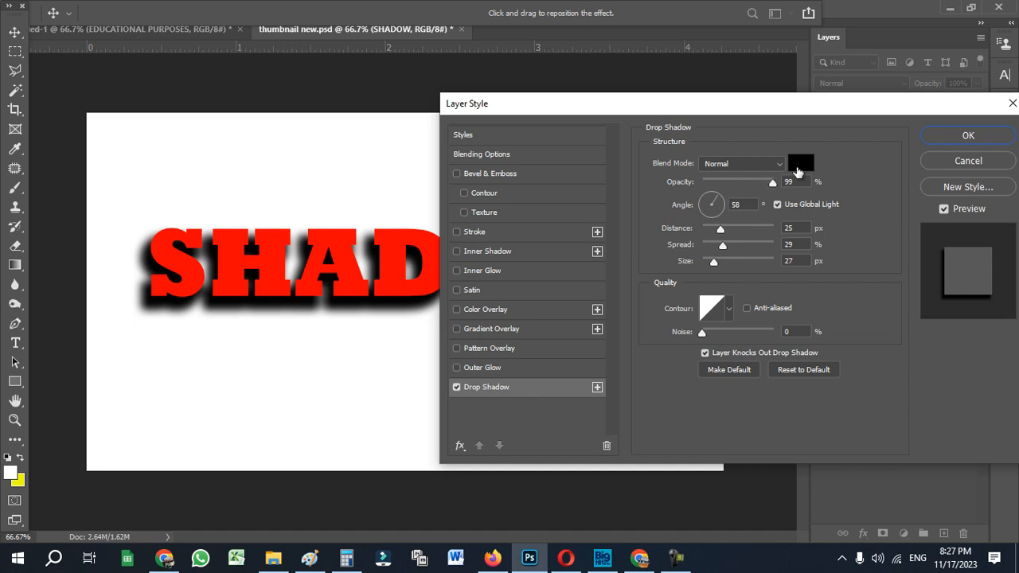
Change the drop shadow color to blue, 053ffd.
{"action": "left_click", "coordinate": [807, 169]}
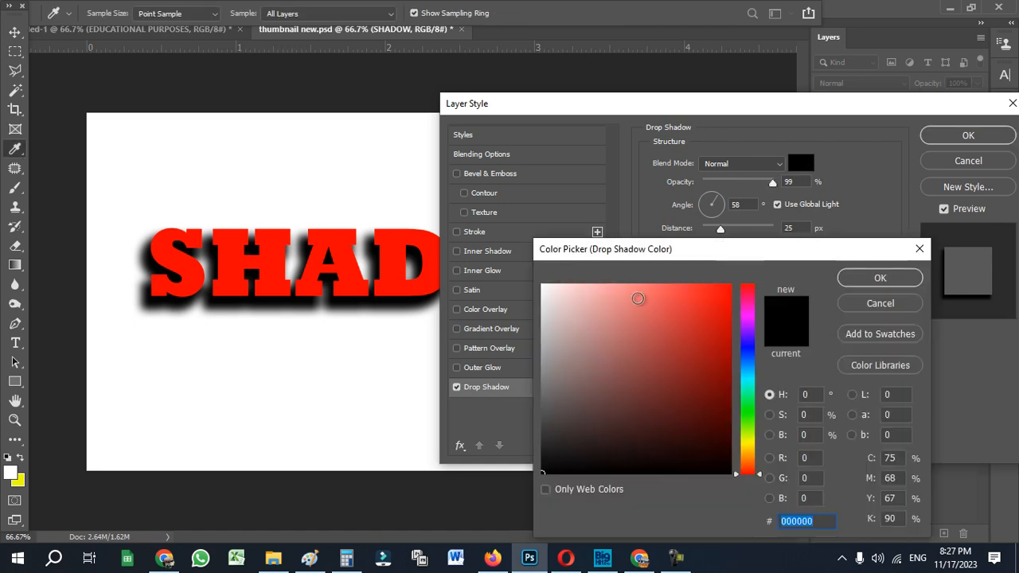
{"action": "left_click", "coordinate": [747, 355]}
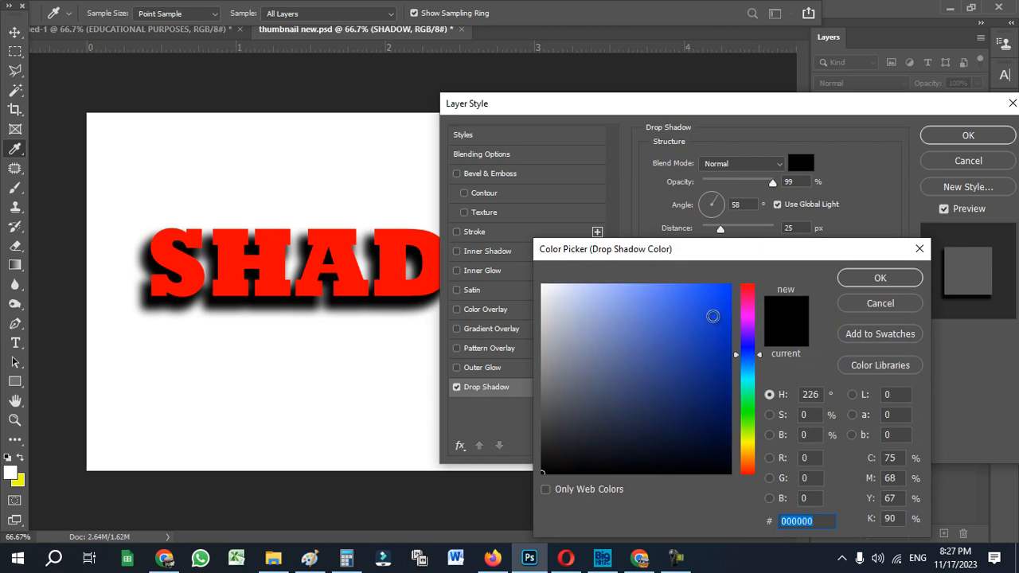
{"action": "left_click", "coordinate": [728, 285]}
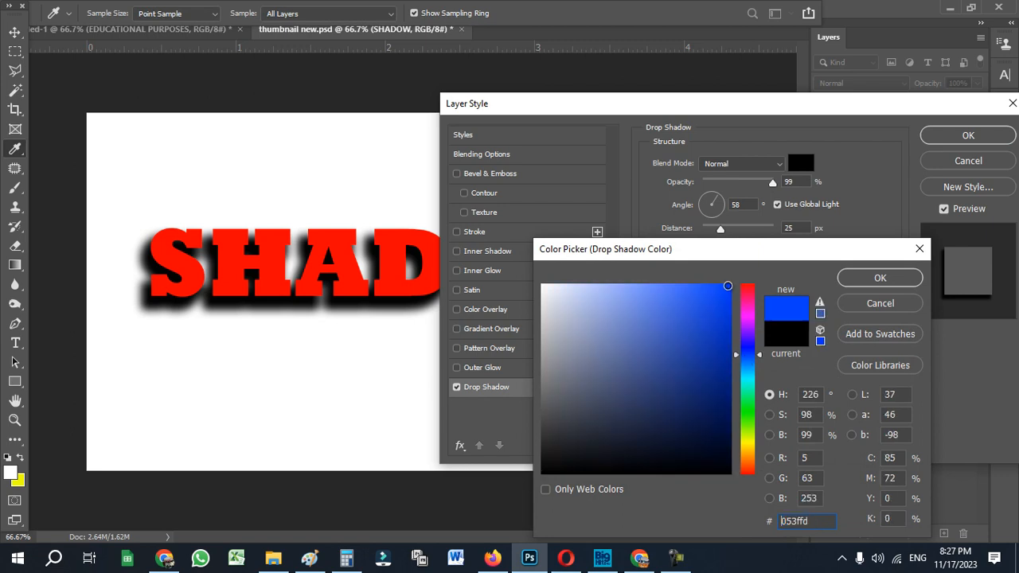
{"action": "left_click", "coordinate": [864, 279]}
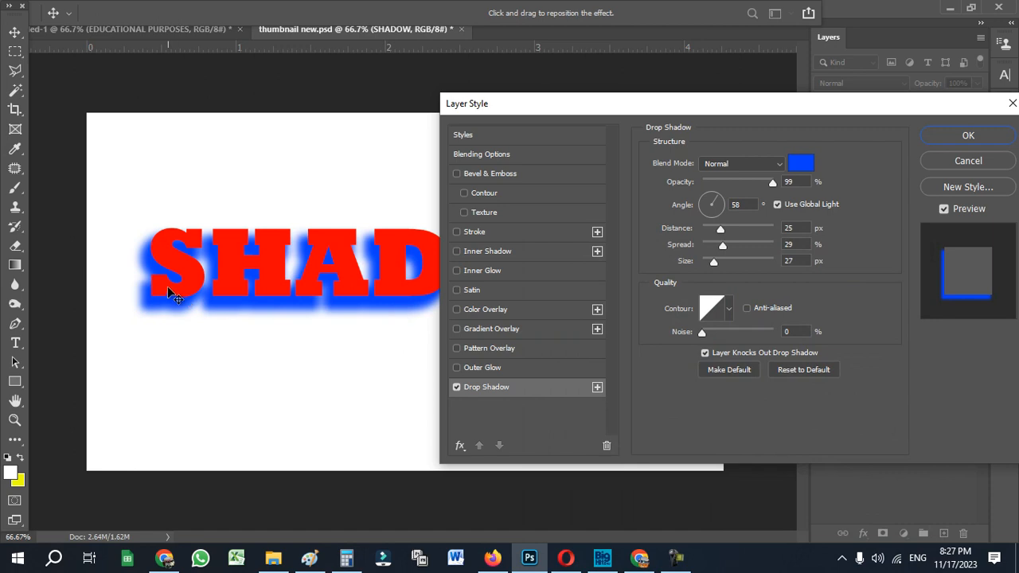
Try the Multiply blend mode on the drop shadow and return it to Normal.
{"action": "left_click", "coordinate": [733, 167]}
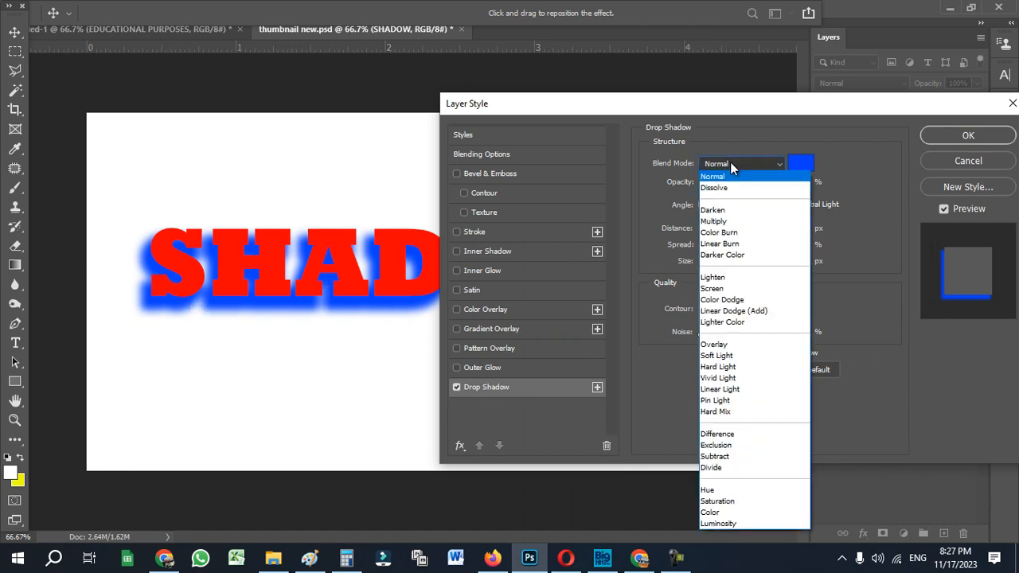
{"action": "left_click", "coordinate": [726, 222]}
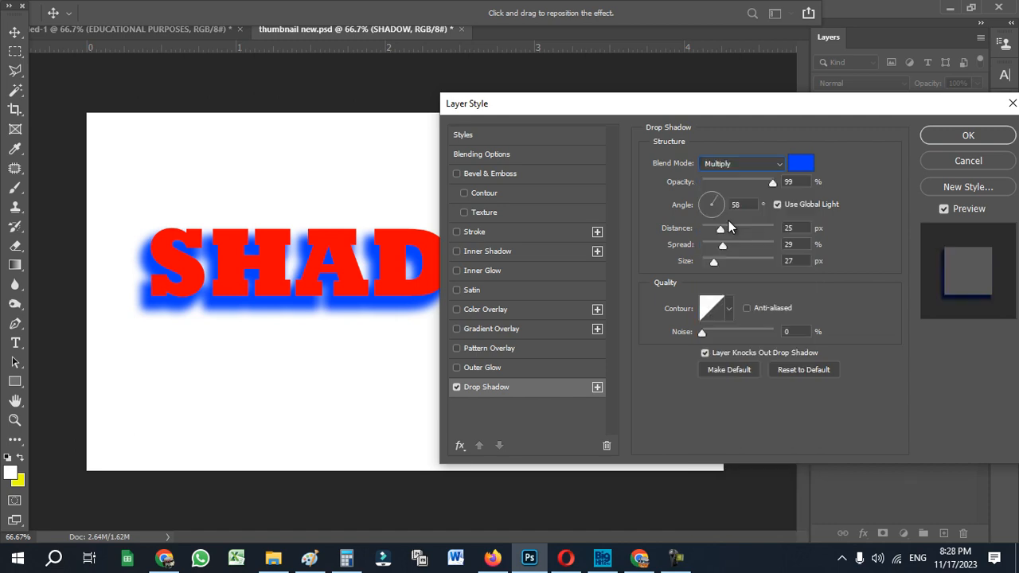
{"action": "left_click", "coordinate": [744, 166]}
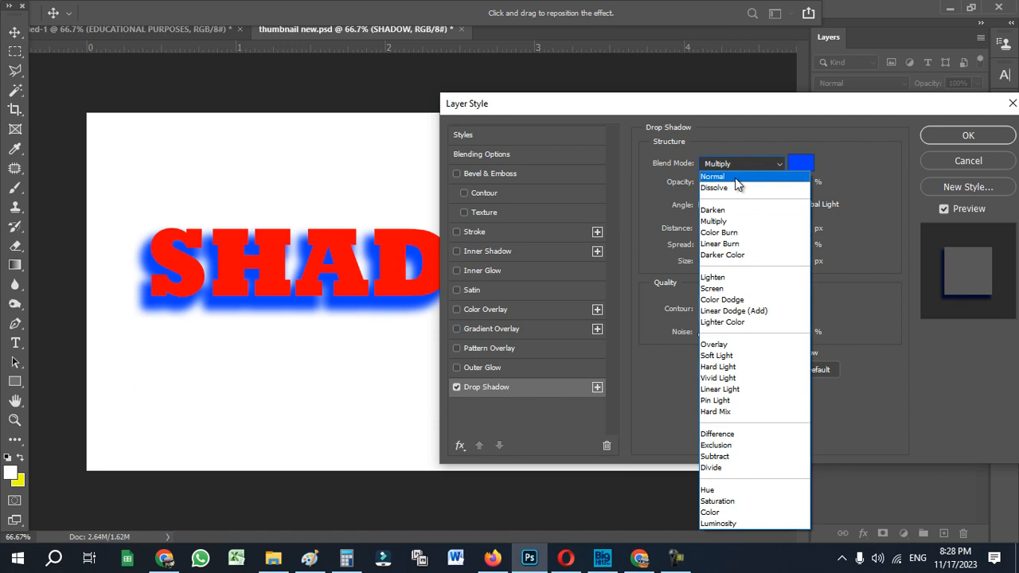
{"action": "left_click", "coordinate": [736, 178]}
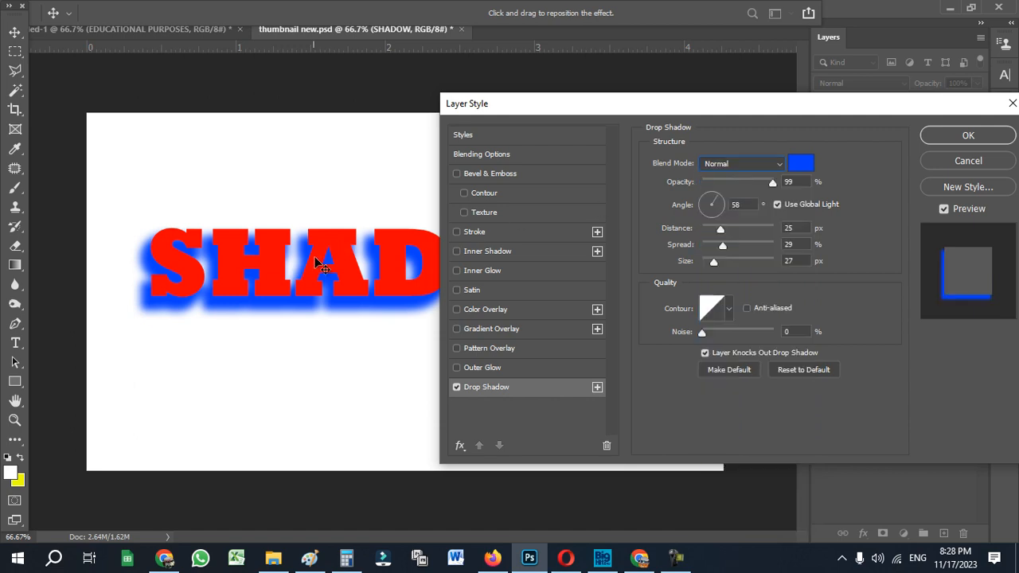
Set the drop shadow's angle to 43°, distance to 57 px, spread to 86% and opacity to 73%.
{"action": "mouse_move", "coordinate": [715, 202]}
{"action": "left_mouse_down"}
{"action": "mouse_move", "coordinate": [705, 202]}
{"action": "mouse_move", "coordinate": [711, 216]}
{"action": "mouse_move", "coordinate": [723, 208]}
{"action": "mouse_move", "coordinate": [719, 193]}
{"action": "left_mouse_up"}
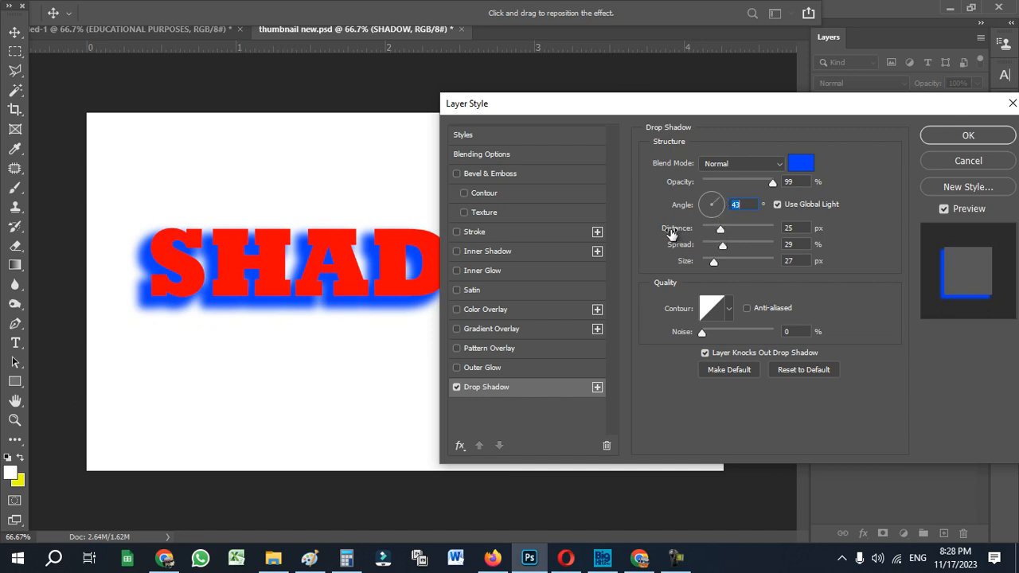
{"action": "left_click_drag", "start_coordinate": [722, 230], "coordinate": [765, 246]}
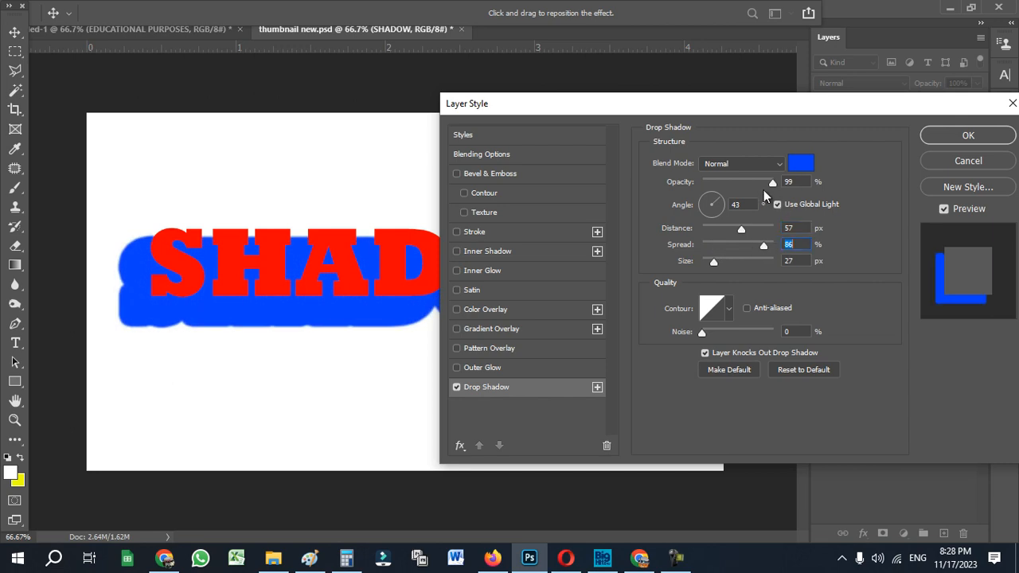
{"action": "left_click_drag", "start_coordinate": [773, 183], "coordinate": [755, 181]}
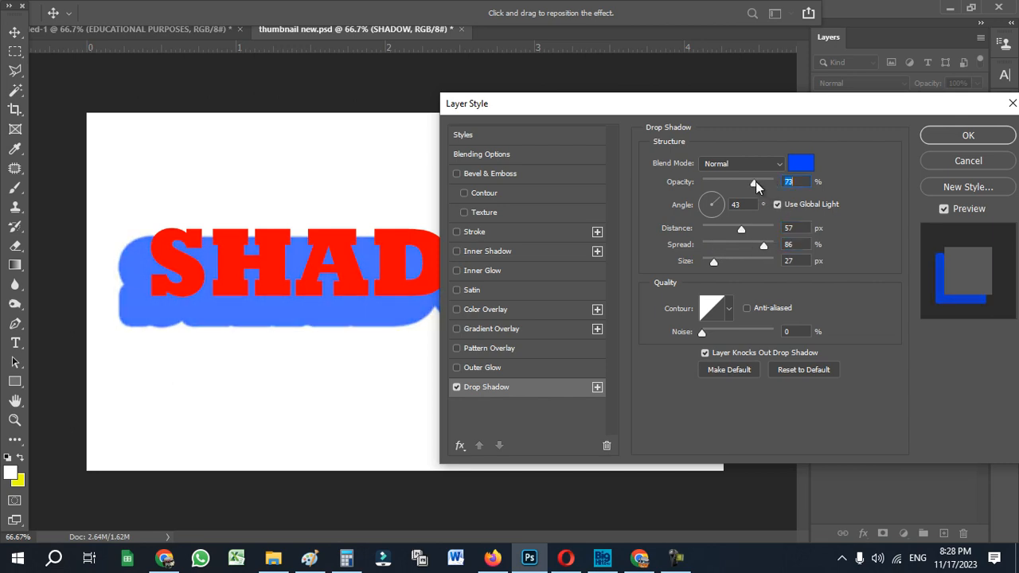
Reduce the drop shadow's spread to 23% and set its size to 32 px.
{"action": "mouse_move", "coordinate": [756, 242]}
{"action": "left_mouse_down"}
{"action": "mouse_move", "coordinate": [719, 243]}
{"action": "mouse_move", "coordinate": [757, 261]}
{"action": "left_mouse_up"}
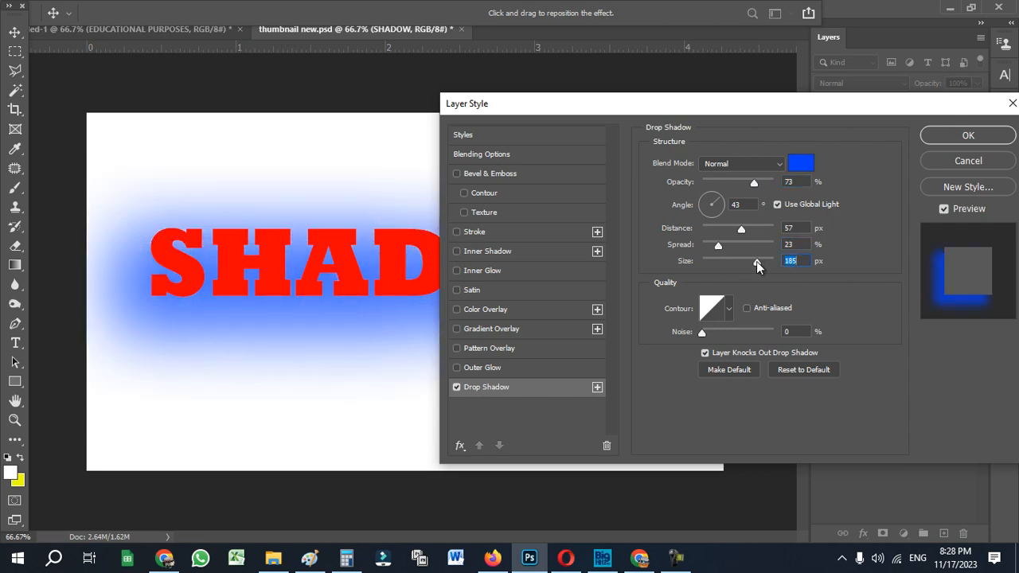
{"action": "left_click_drag", "start_coordinate": [698, 103], "coordinate": [727, 113]}
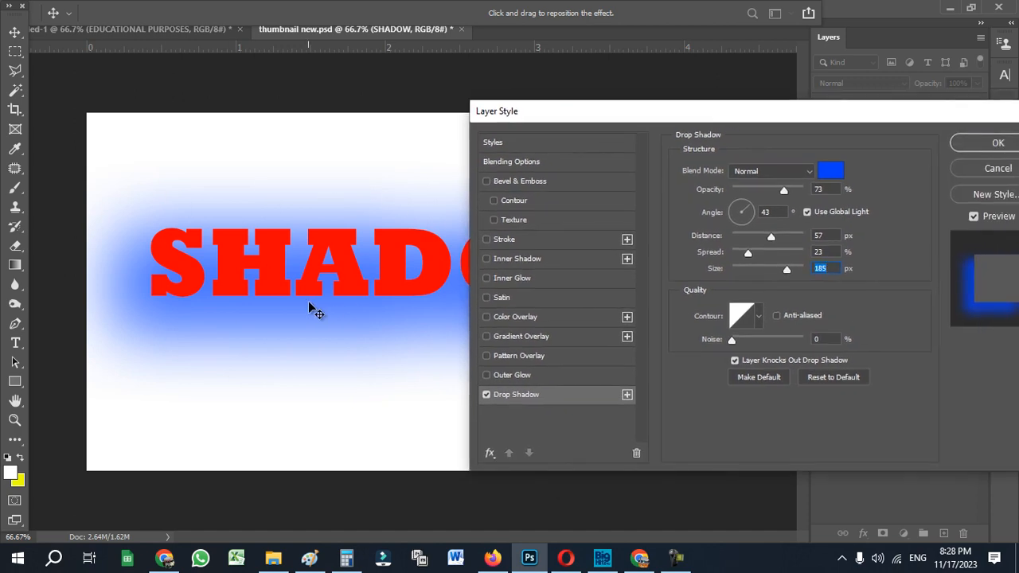
{"action": "left_click_drag", "start_coordinate": [817, 123], "coordinate": [740, 137]}
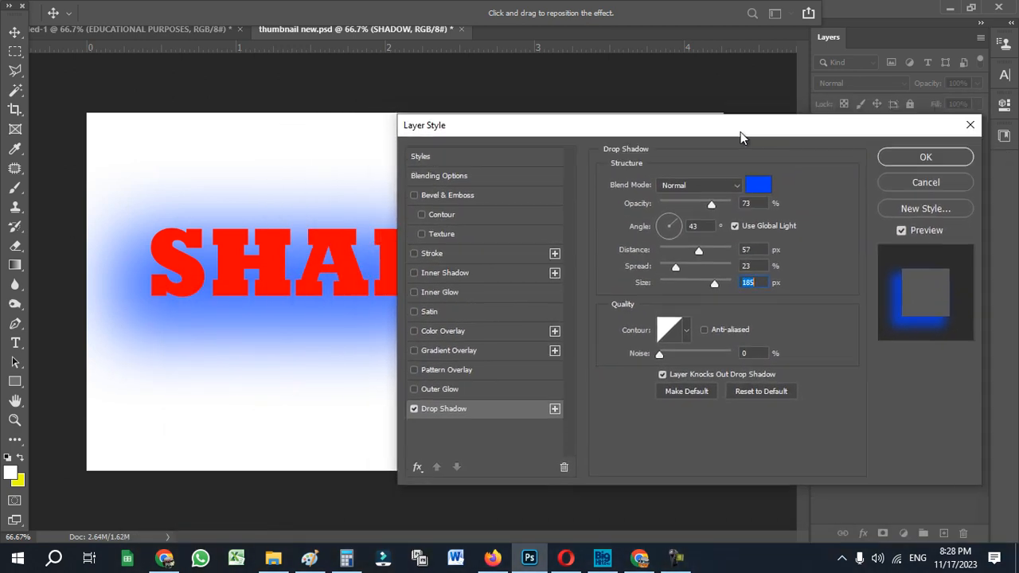
{"action": "left_click_drag", "start_coordinate": [715, 284], "coordinate": [674, 280]}
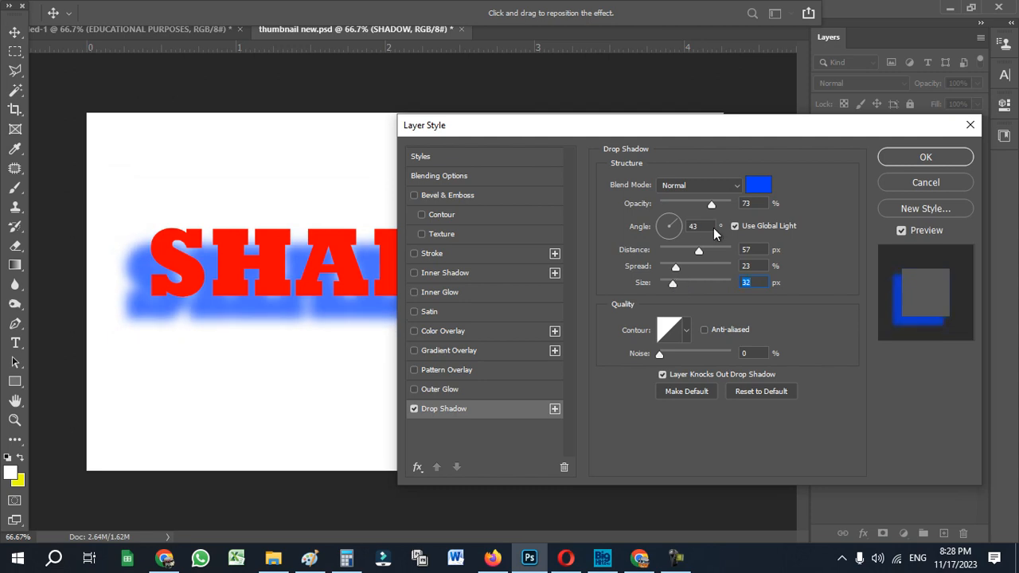